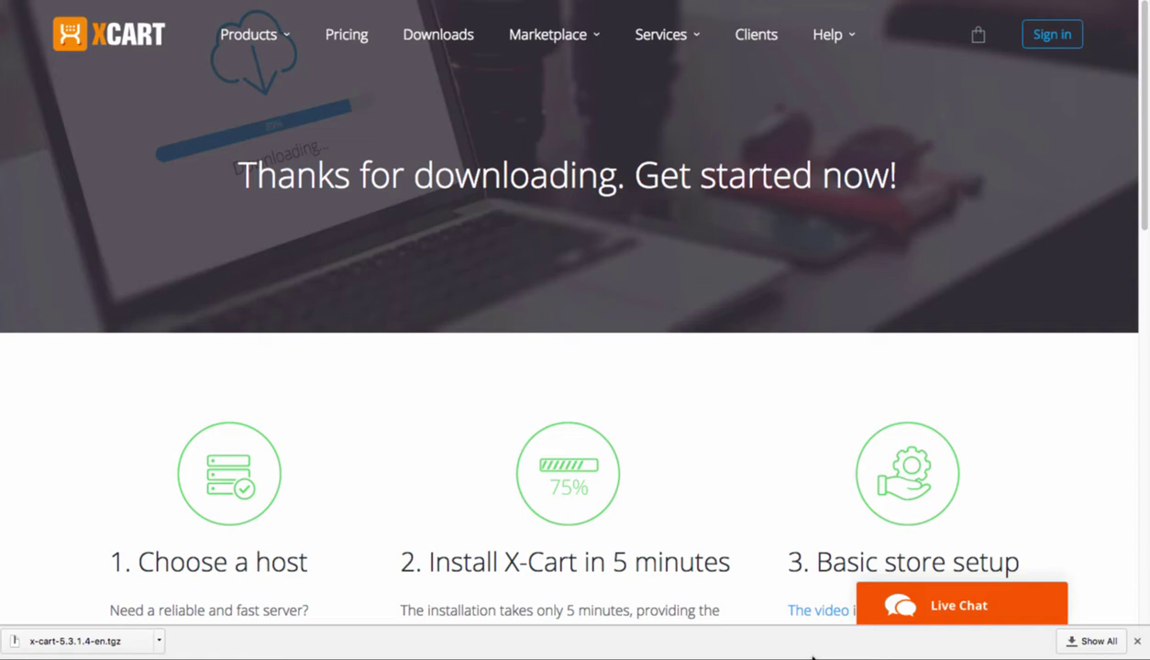
- Open the Downloads folder in Finder and extract x-cart-5.3.1.4-en.tgz into an xcart folder
mouse_move(812, 657)
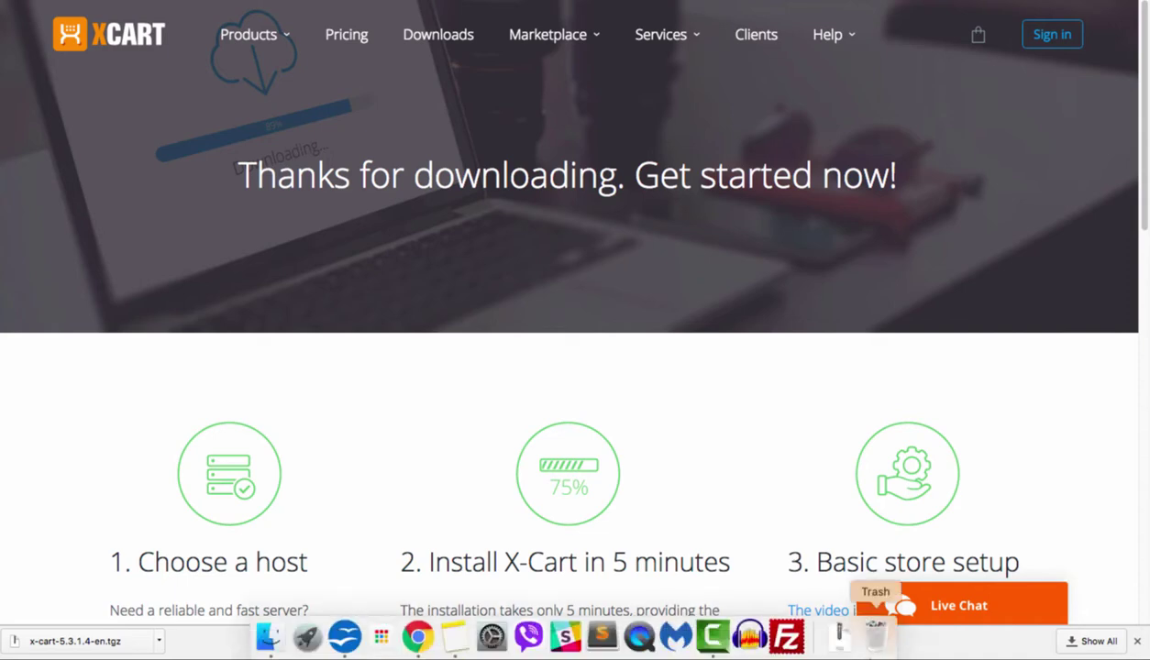
click(839, 637)
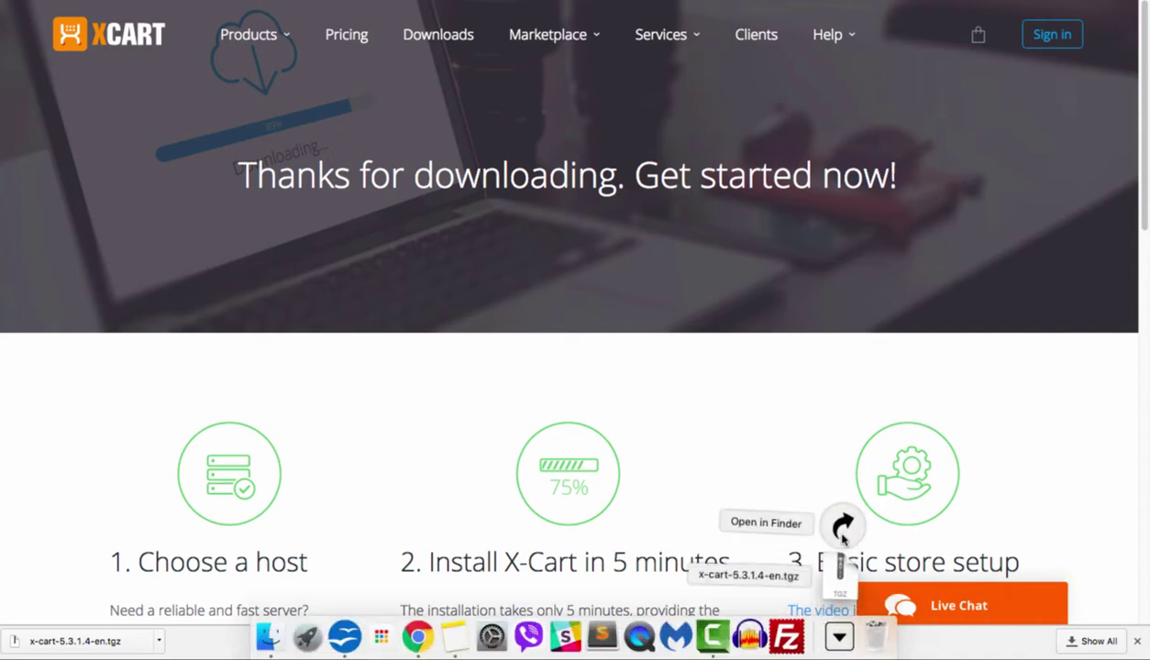
click(842, 524)
double_click(496, 219)
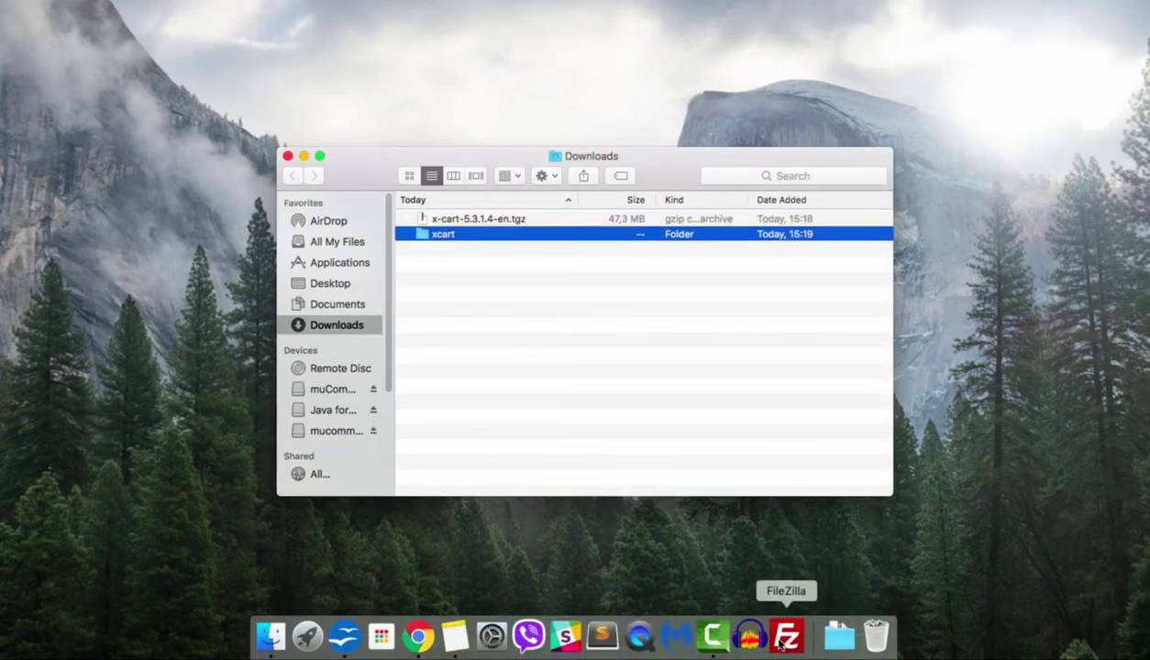
- In FileZilla's Site Manager, set port 21 and connect to the X-Cart server
click(786, 636)
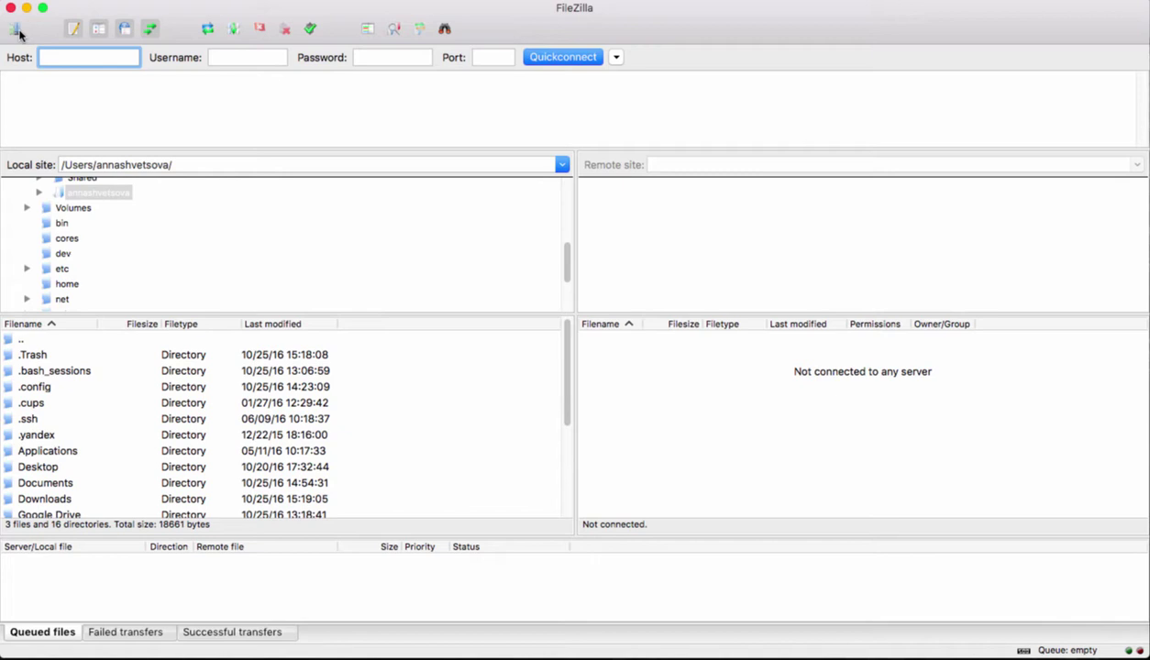
click(15, 28)
click(775, 193)
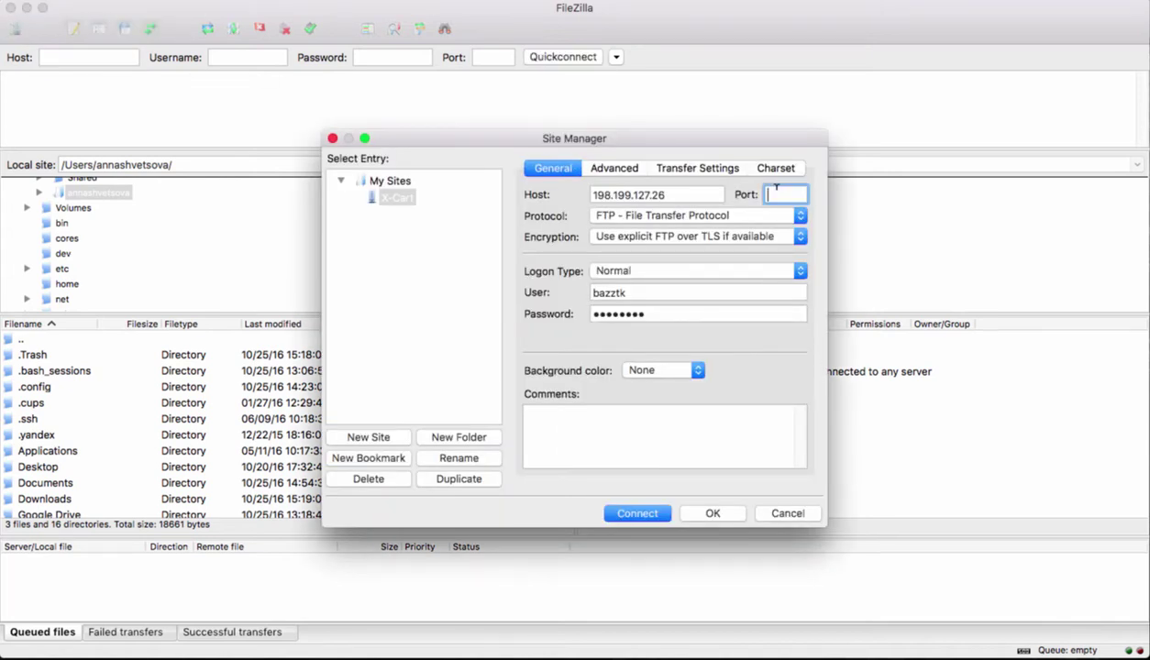
text(21)
click(637, 519)
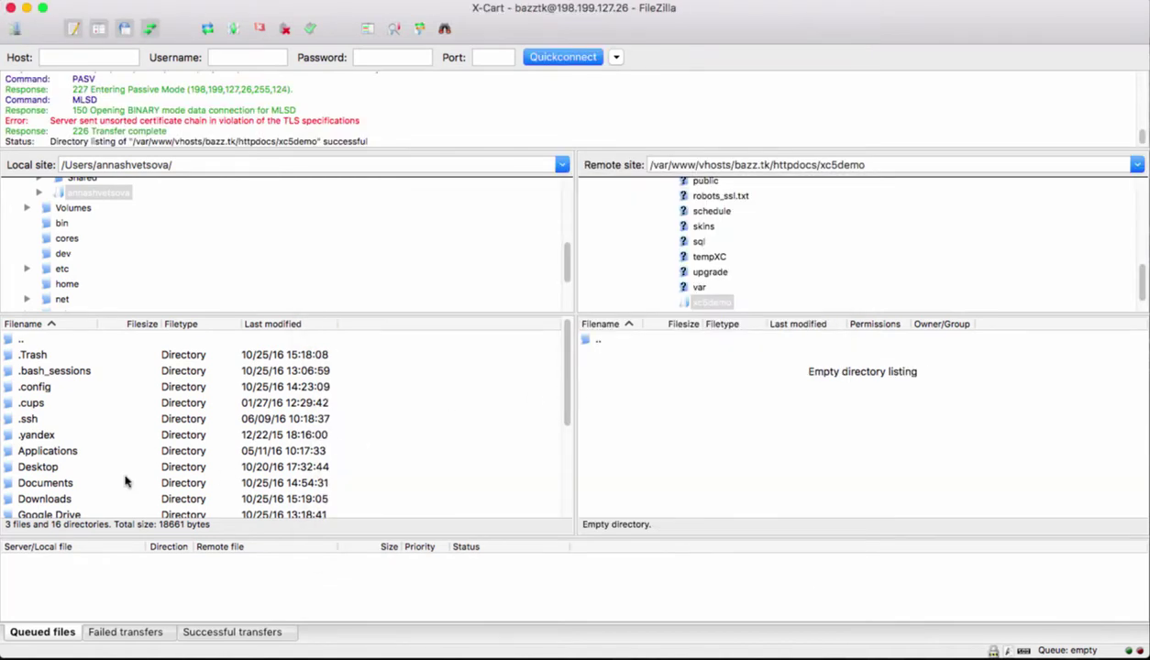
- Upload the local xcart folder into remote xc5demo and locate install.php among its files
click(41, 501)
double_click(40, 501)
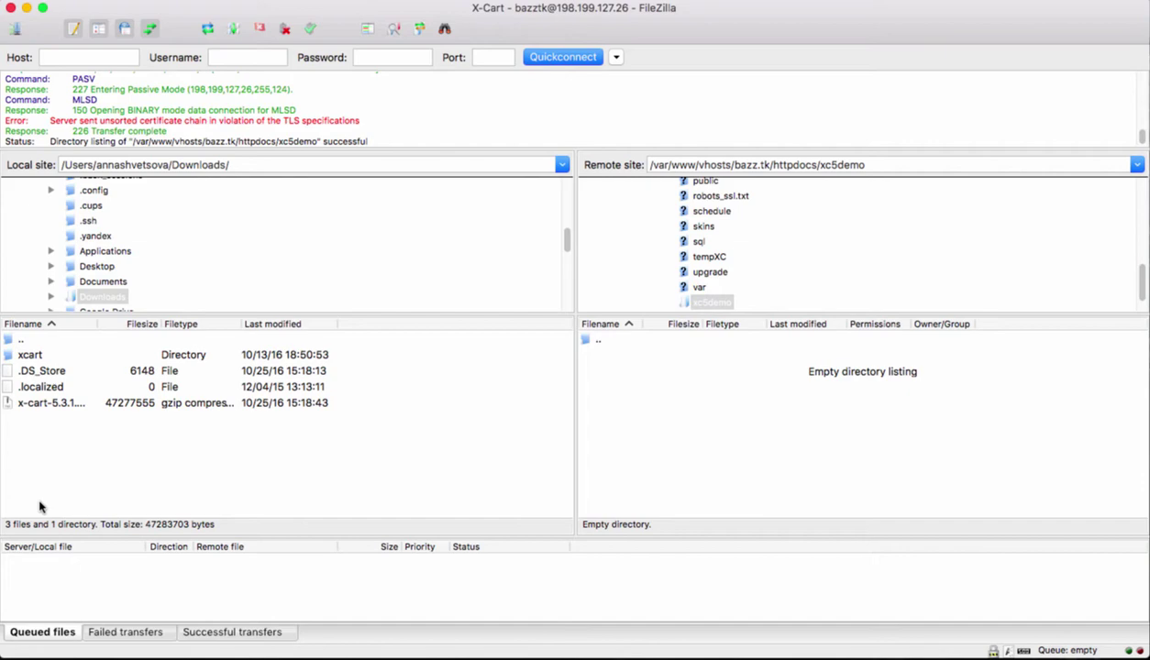
drag(44, 358, 645, 385)
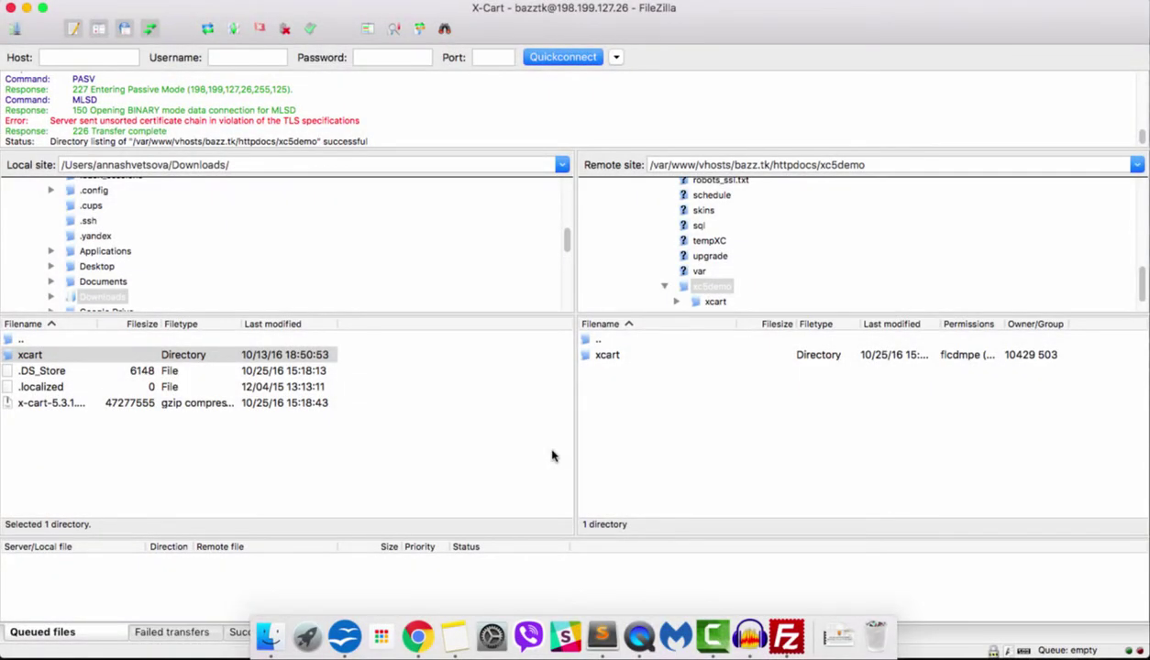
double_click(598, 357)
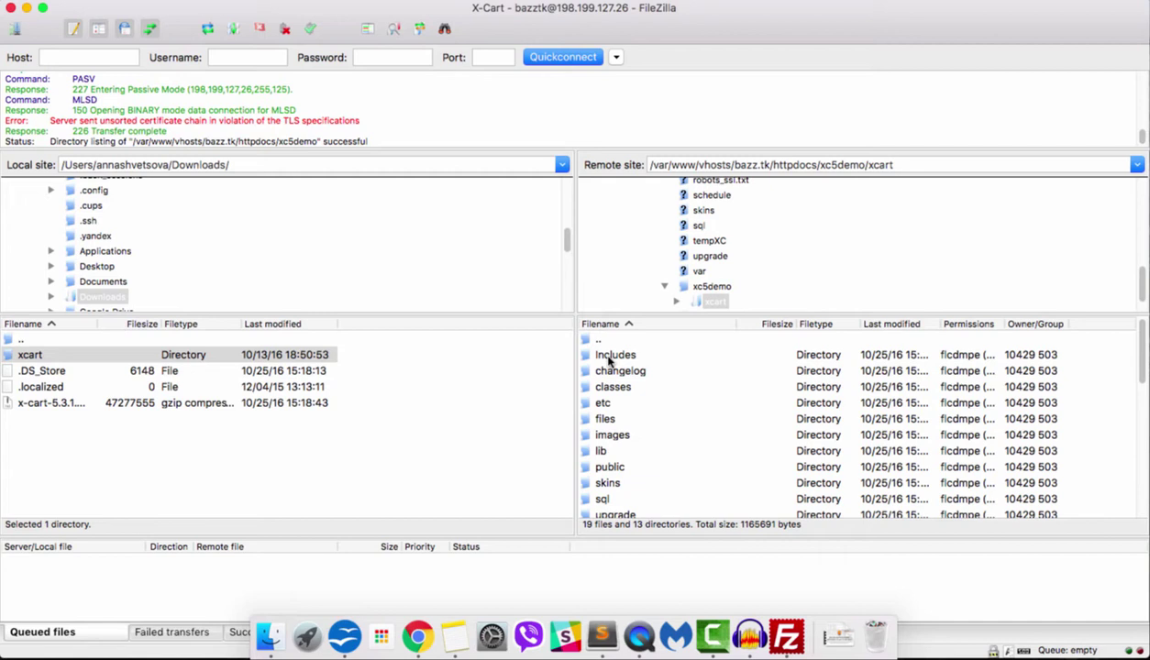
drag(1144, 353, 1145, 480)
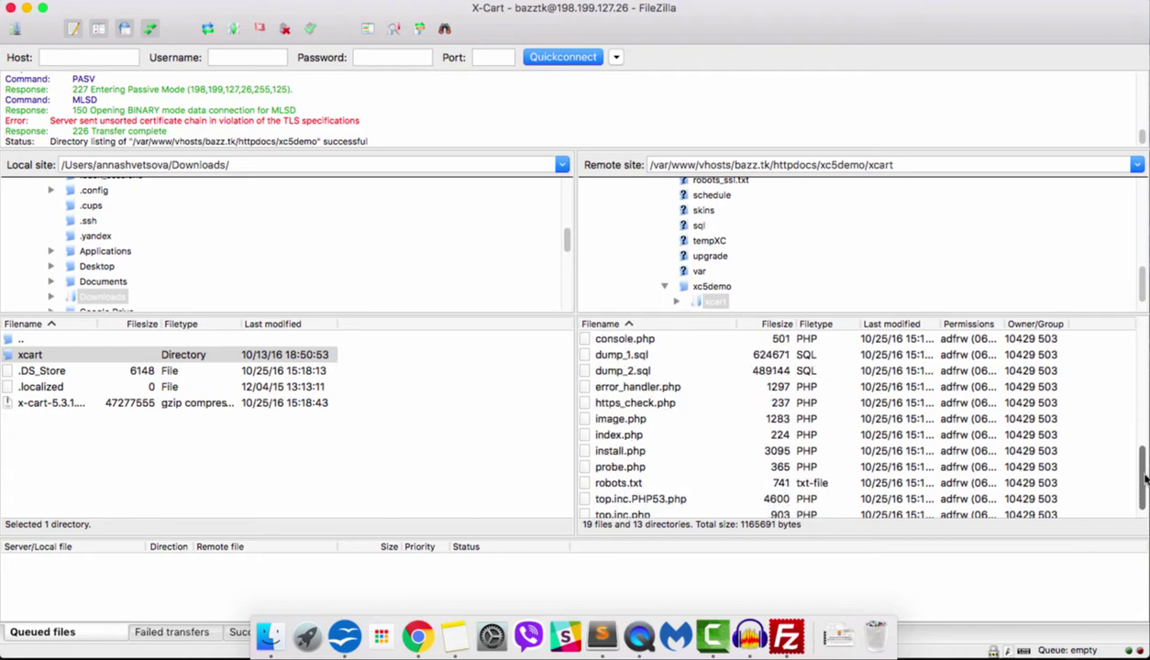
click(697, 450)
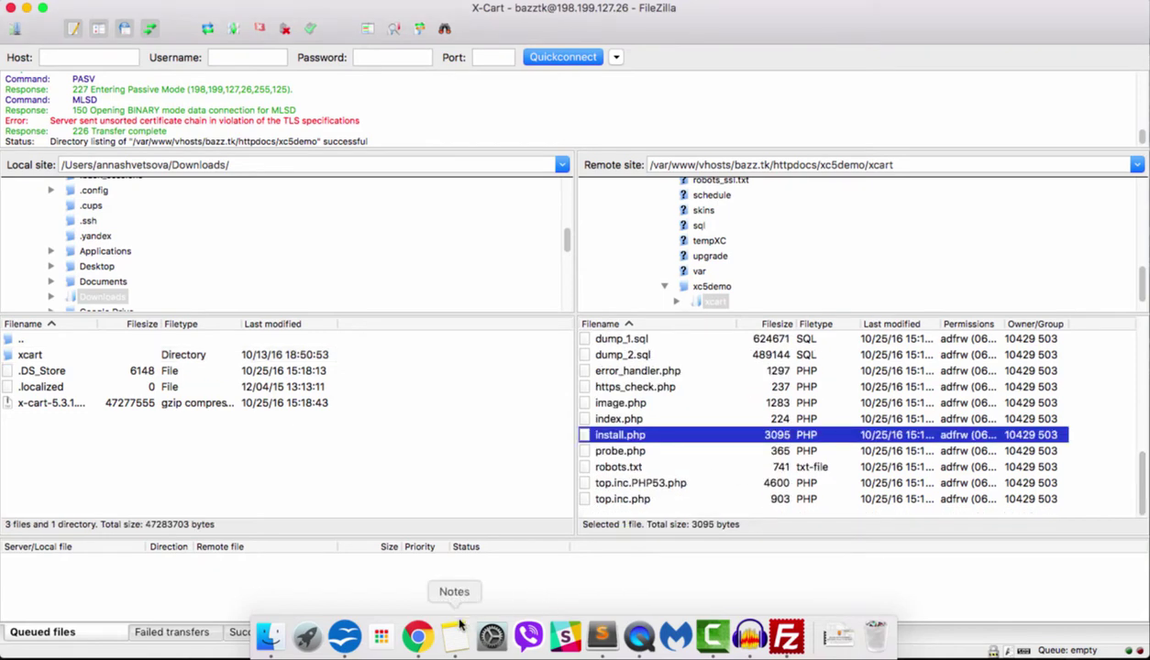
- In Chrome, paste the server's install.php address into the address bar to load the wizard
click(417, 637)
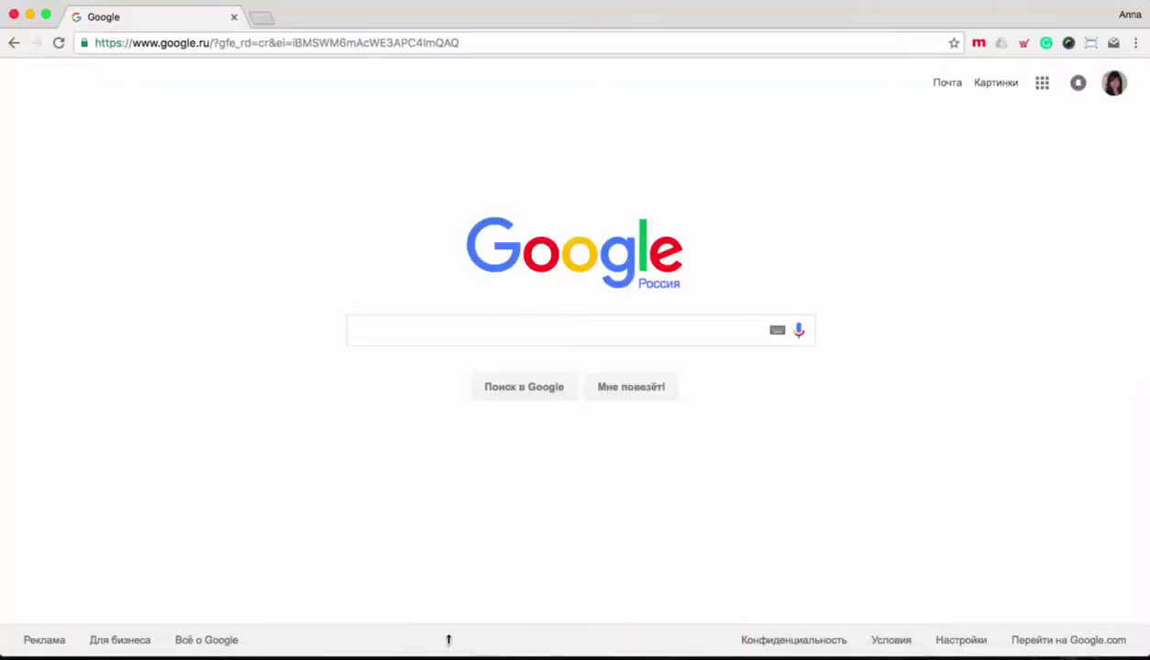
click(412, 42)
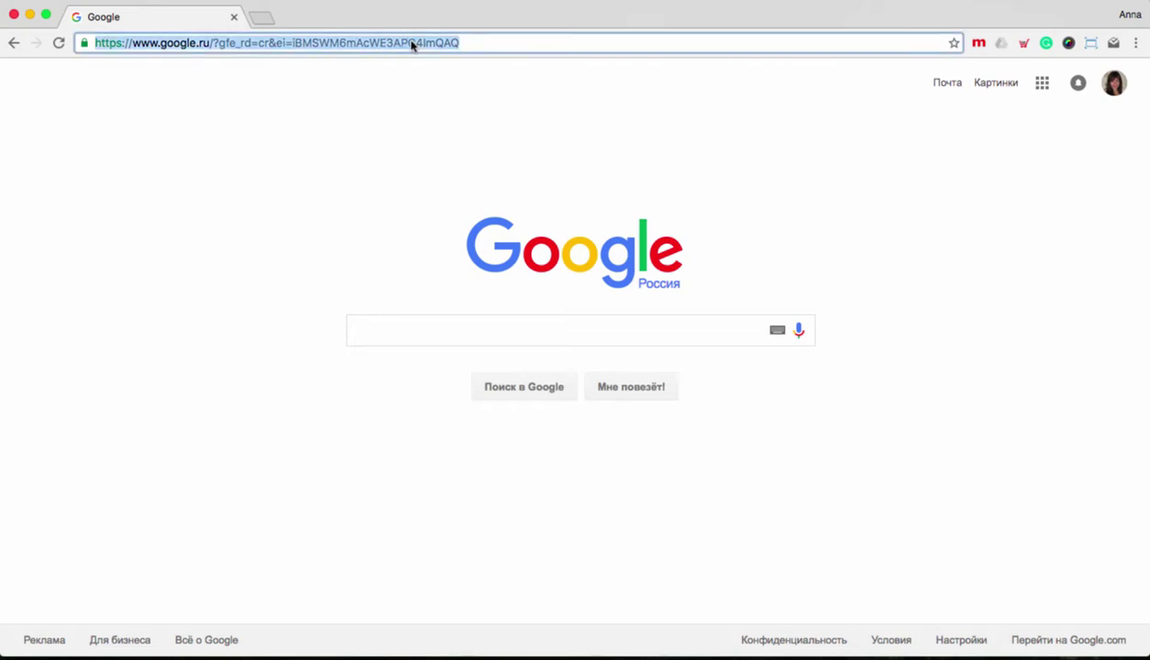
text(http://198.199.127.26/xc5demo/xcart/install.php)
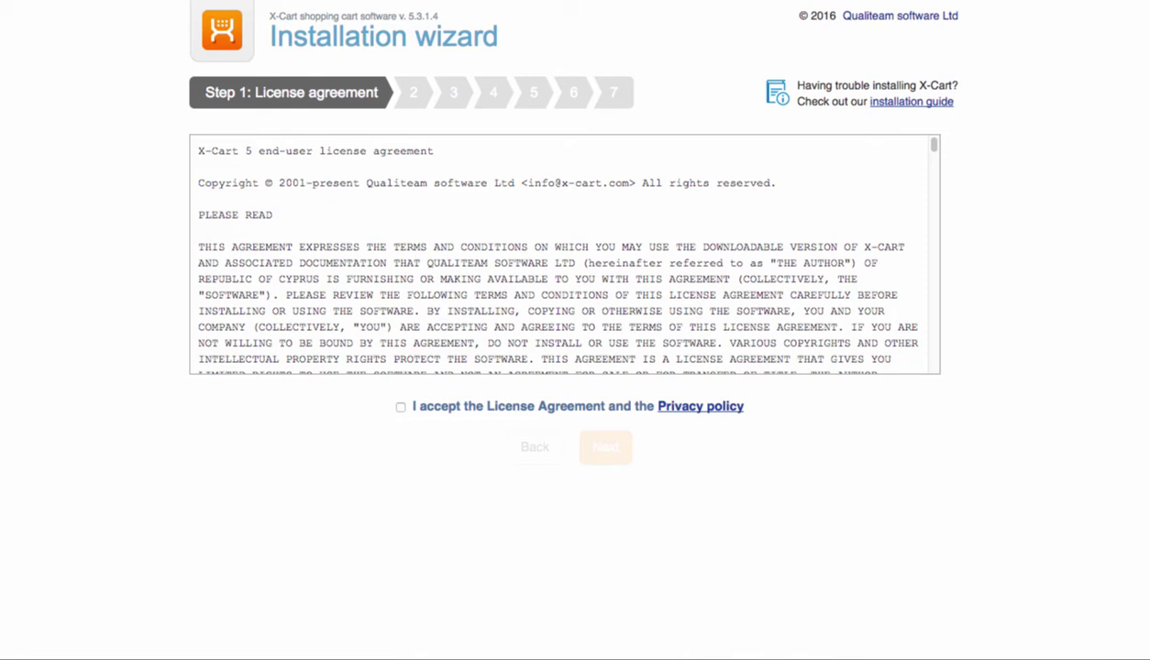
- Accept the license agreement, then submit the administrator's e-mail address and pasted password
click(401, 407)
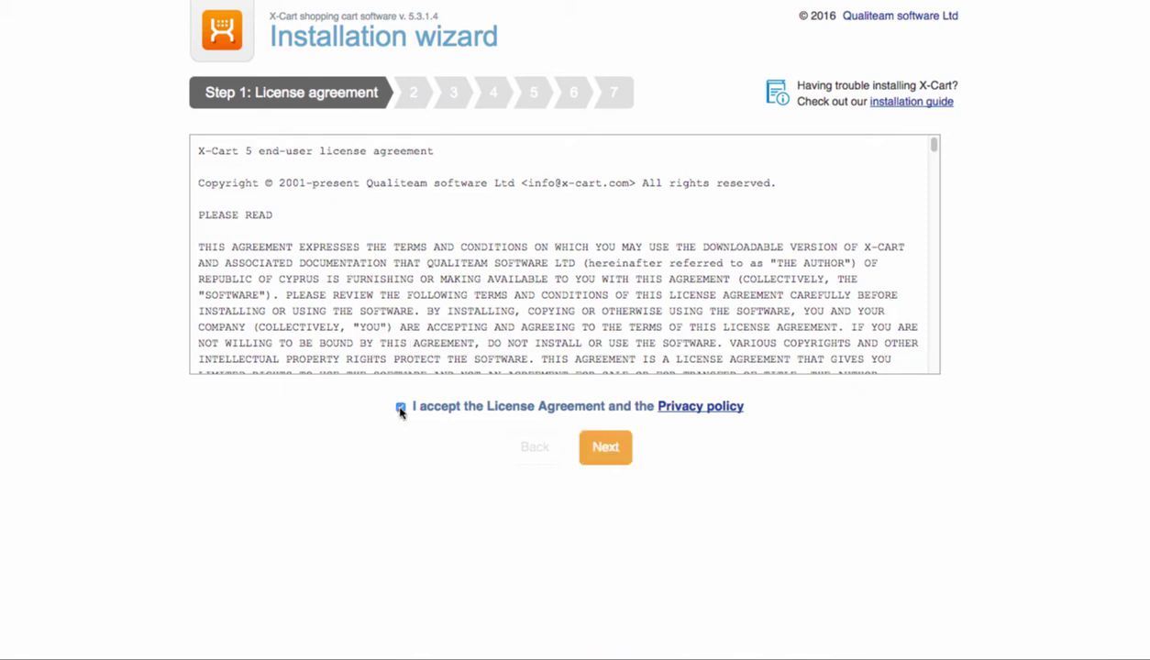
click(601, 448)
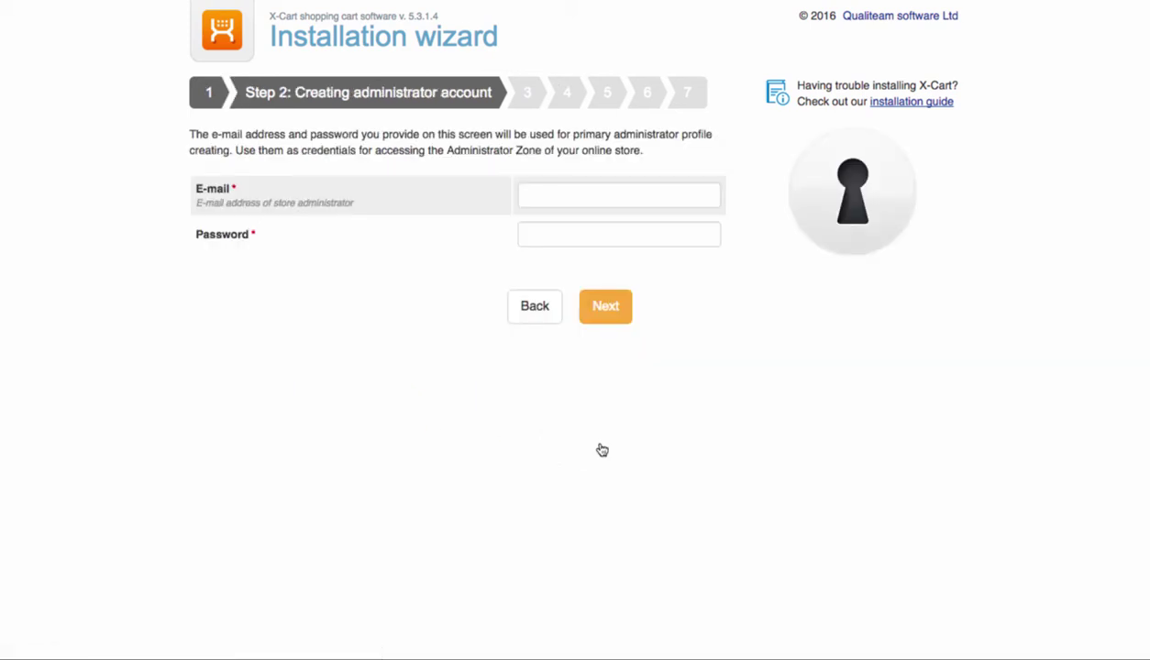
click(667, 198)
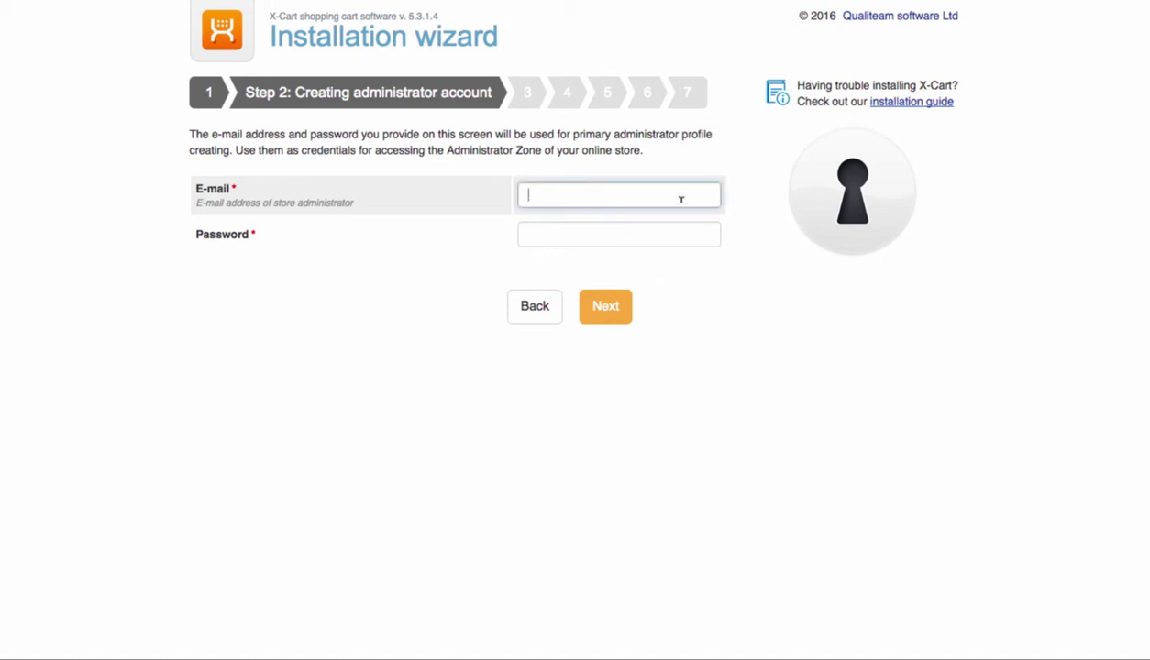
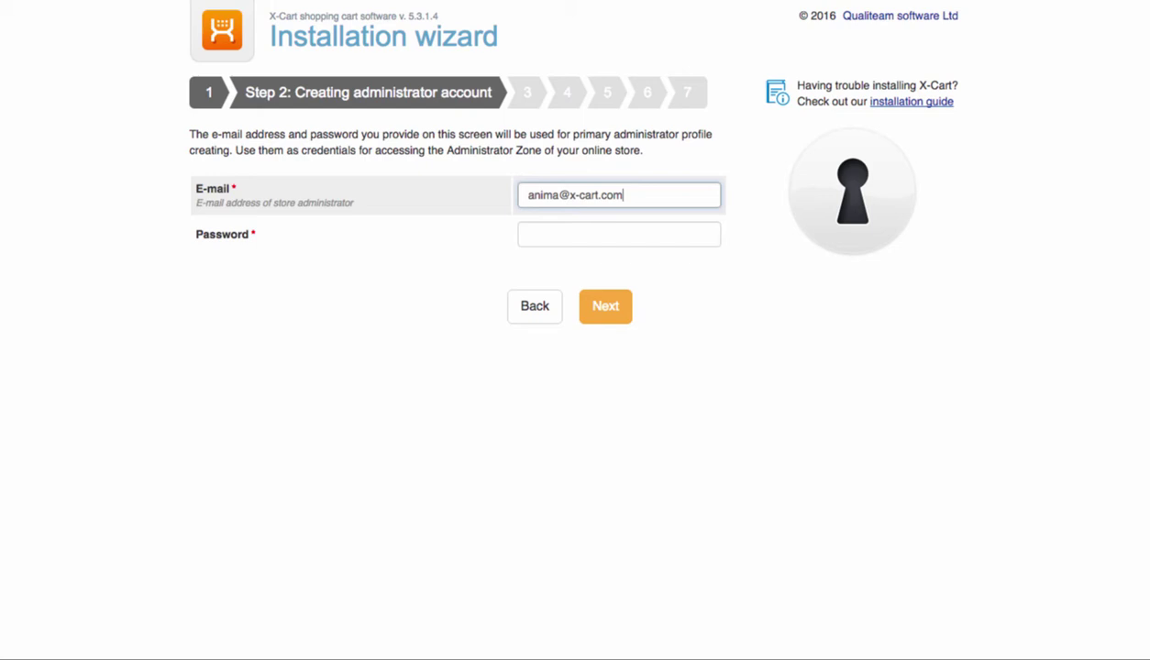
click(596, 231)
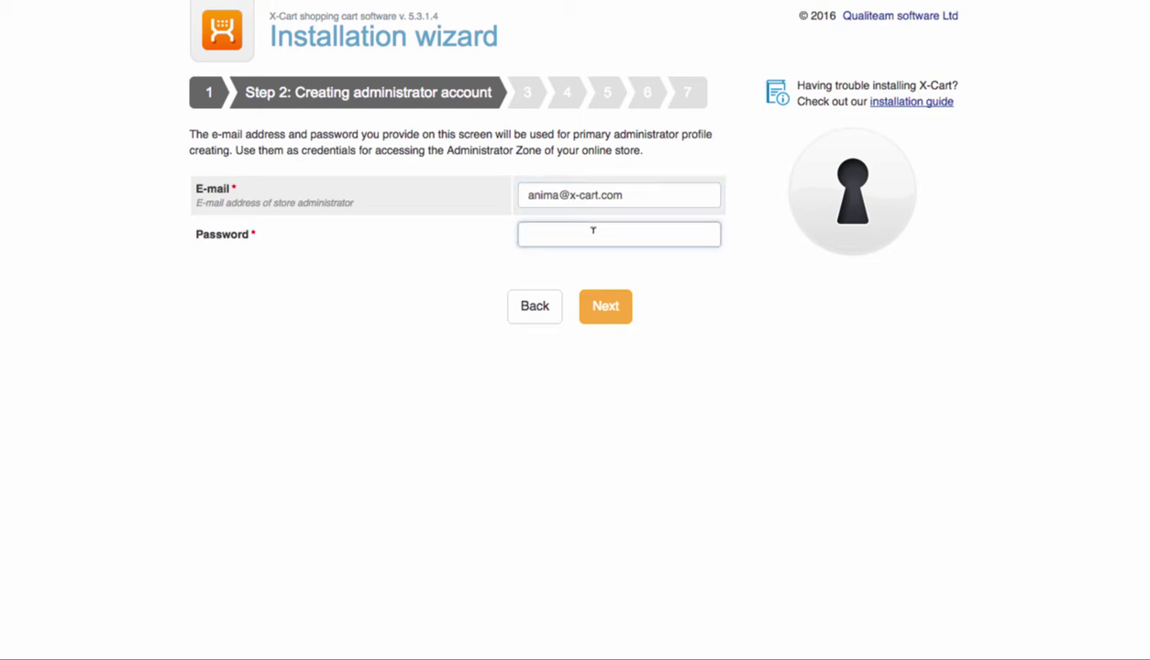
key(ctrl+v)
click(598, 306)
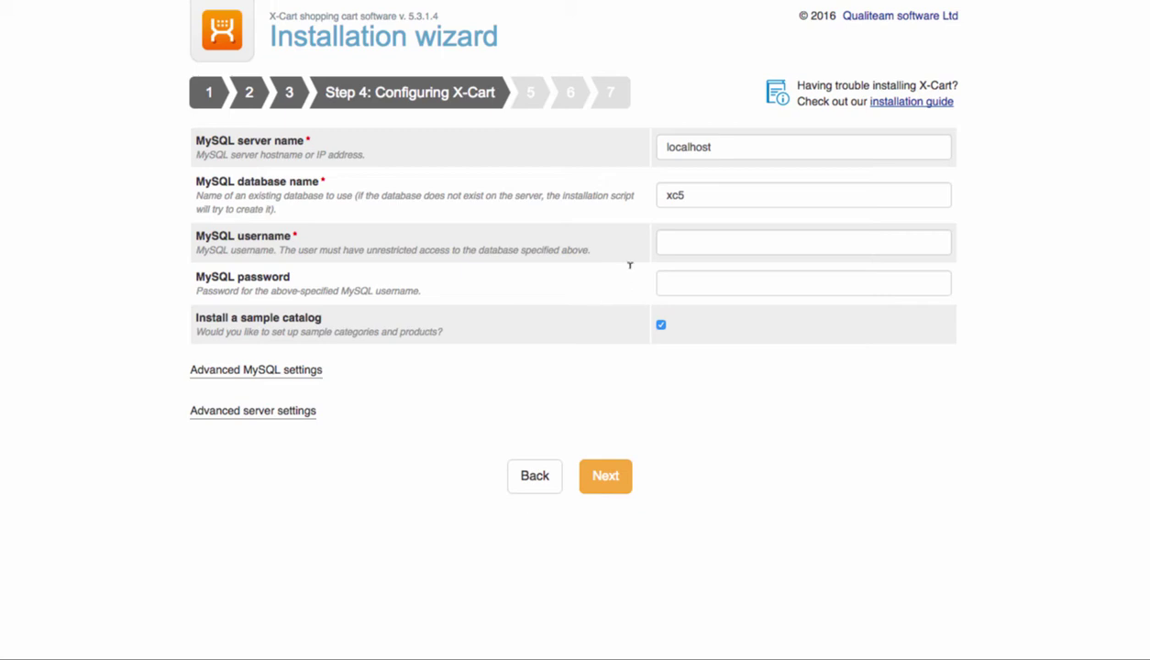
- Set the database name and MySQL username to anima_test and paste the database password
click(822, 141)
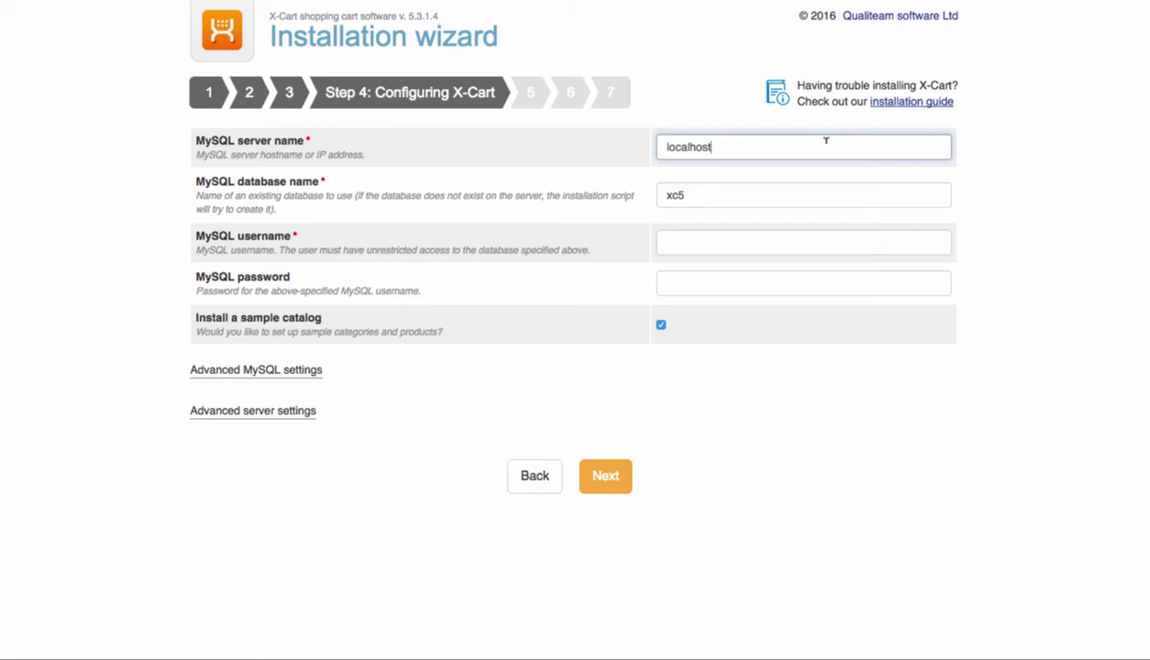
click(816, 192)
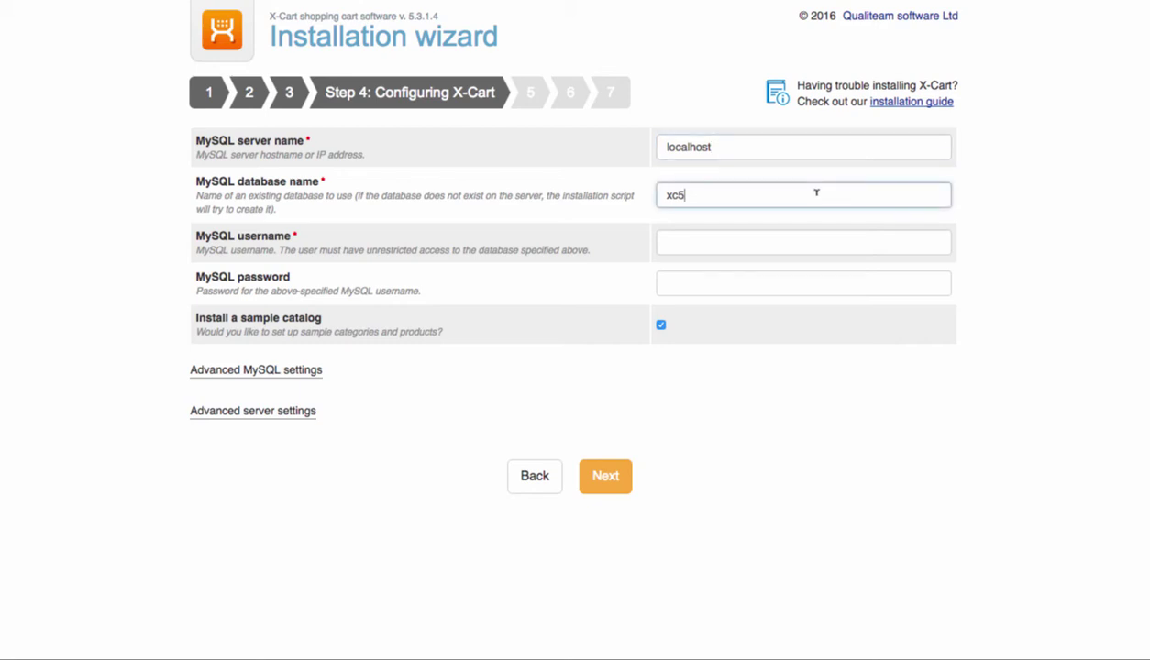
key(BackSpace)
key(BackSpace)
key(BackSpace)
text(anima)
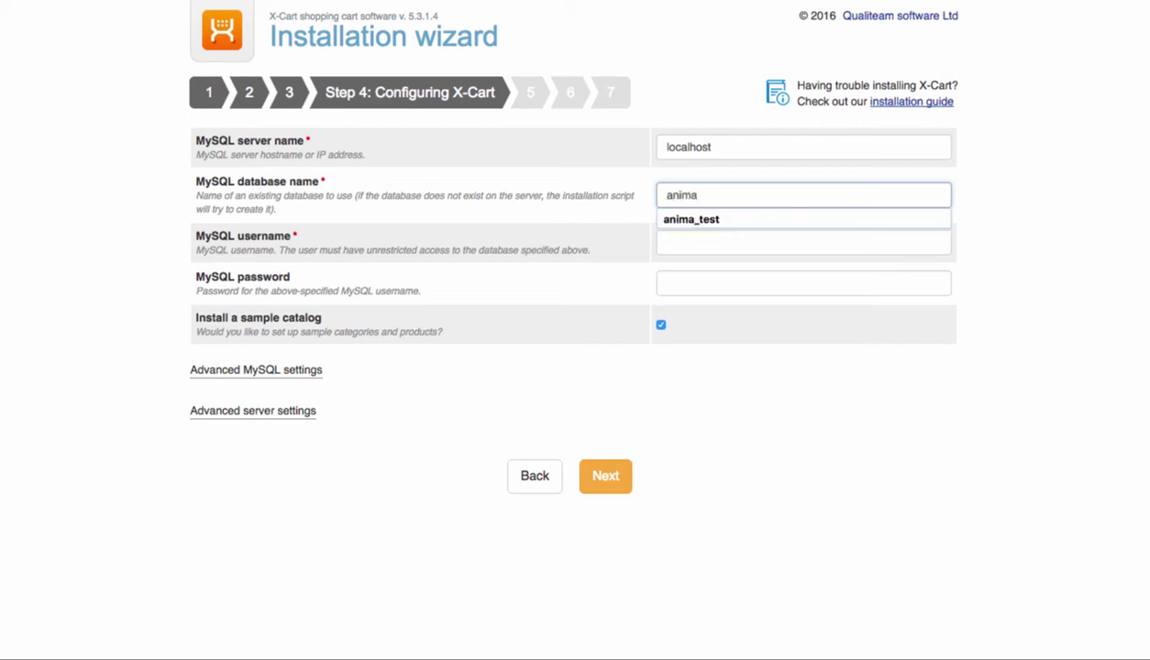
click(783, 220)
click(757, 241)
text(anima)
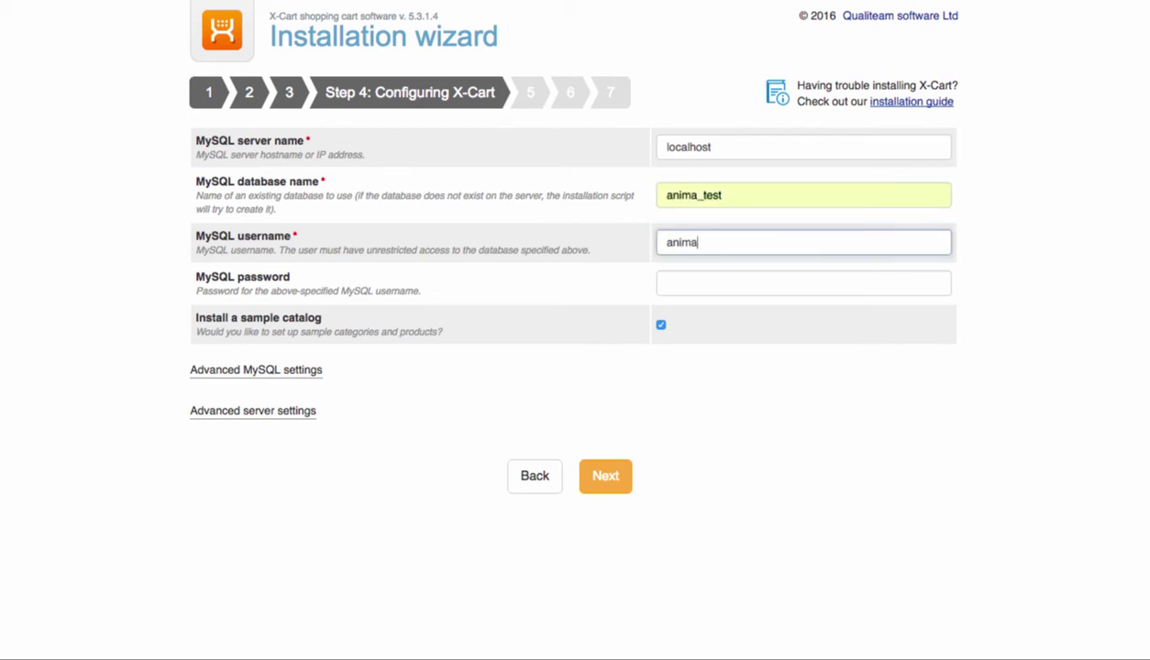
text(_test)
click(740, 277)
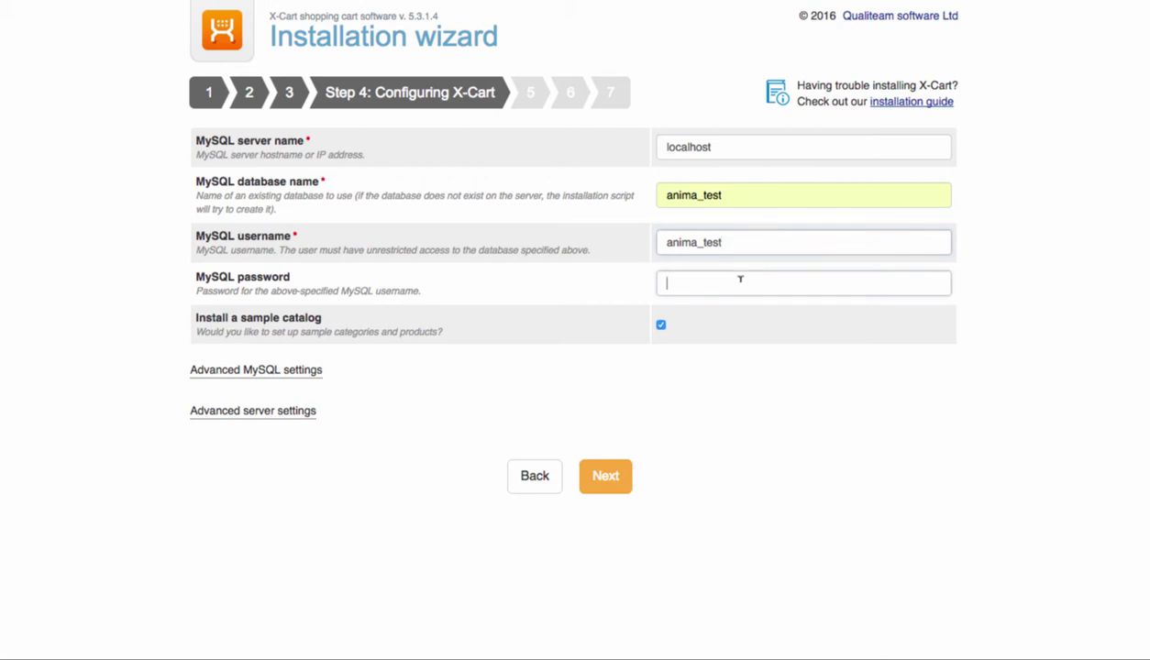
key(super+v)
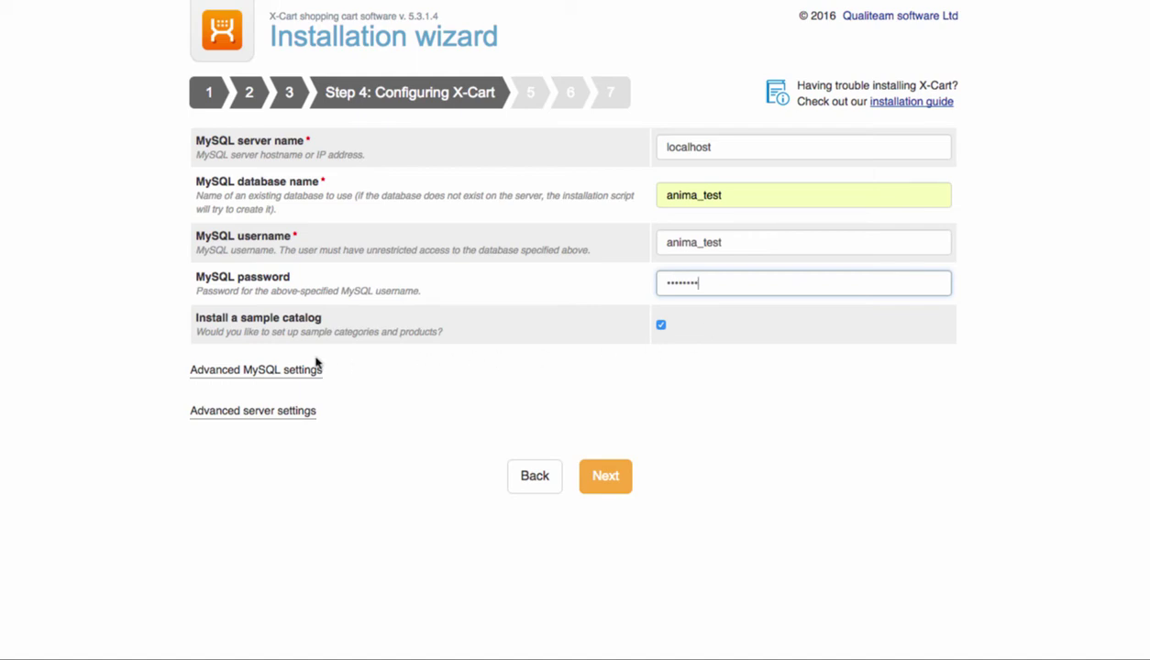
- Review the advanced MySQL and server settings, including web server name and time zone, then submit
click(289, 370)
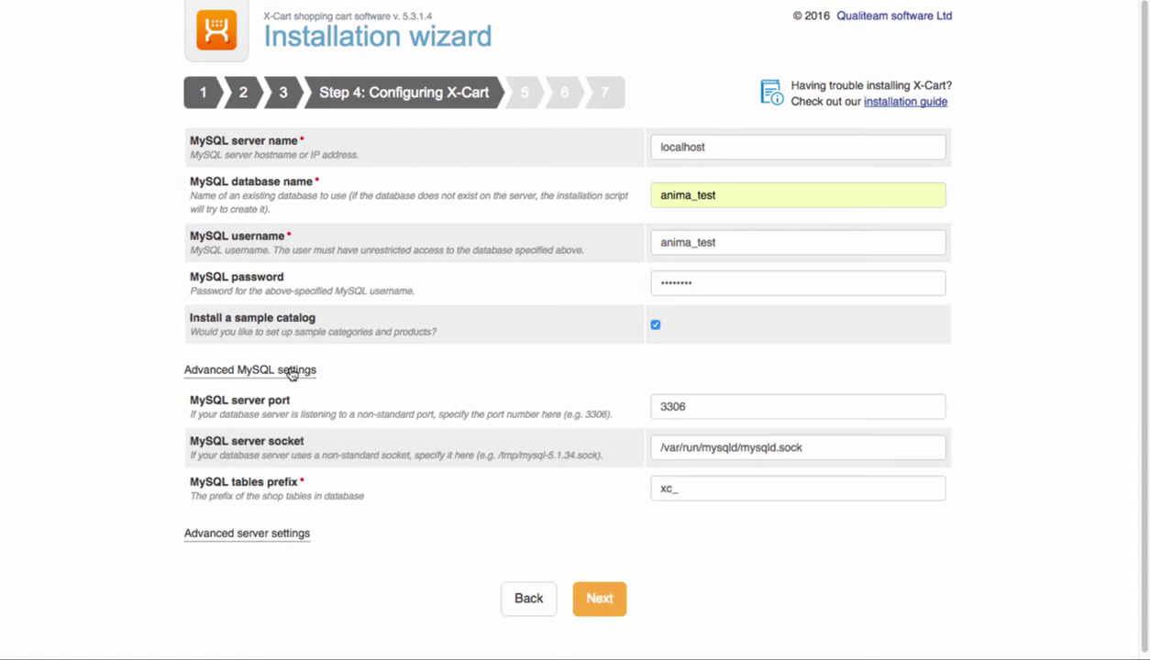
click(260, 532)
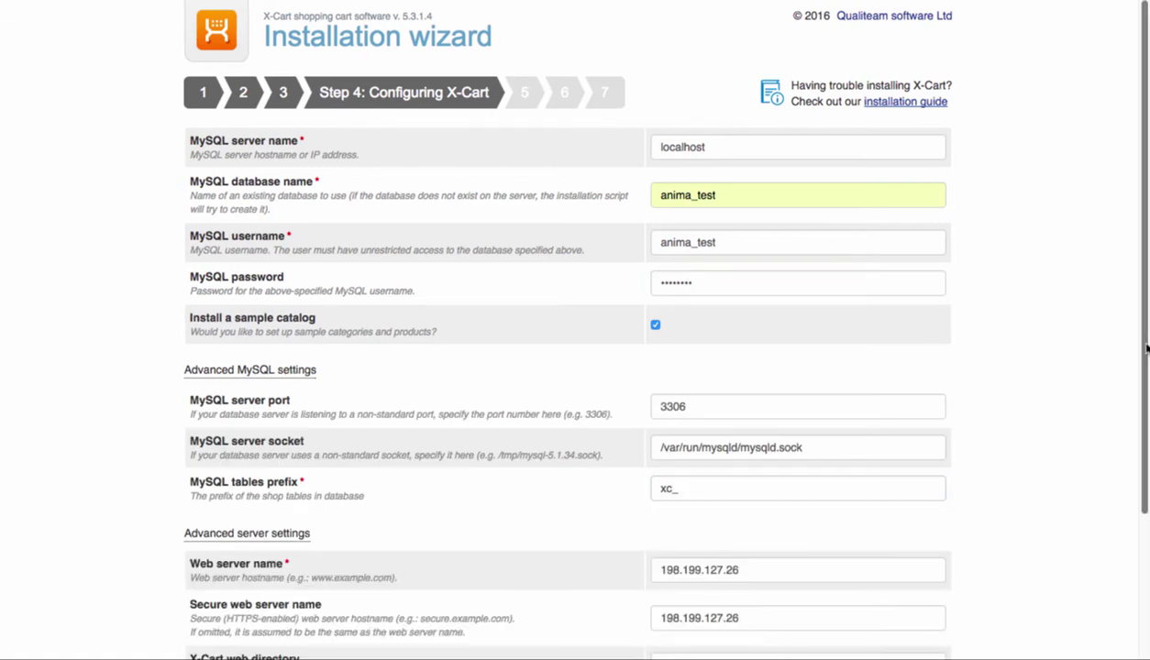
scroll(1135, 403, down, 5)
click(919, 384)
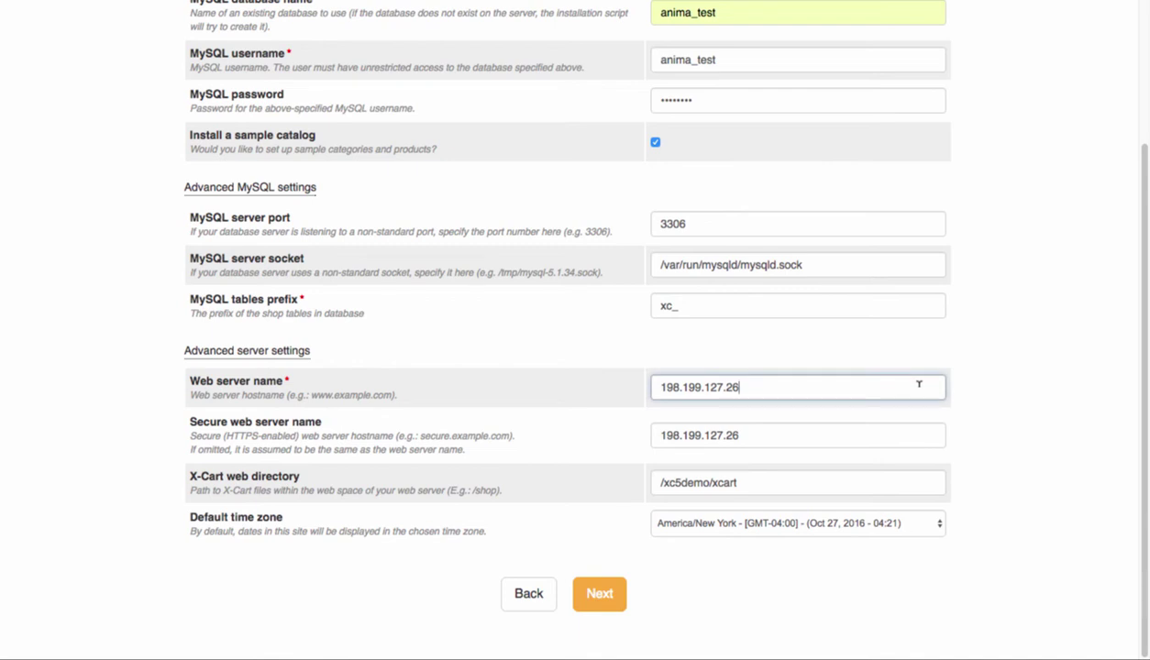
key(Tab)
key(Tab)
key(Tab)
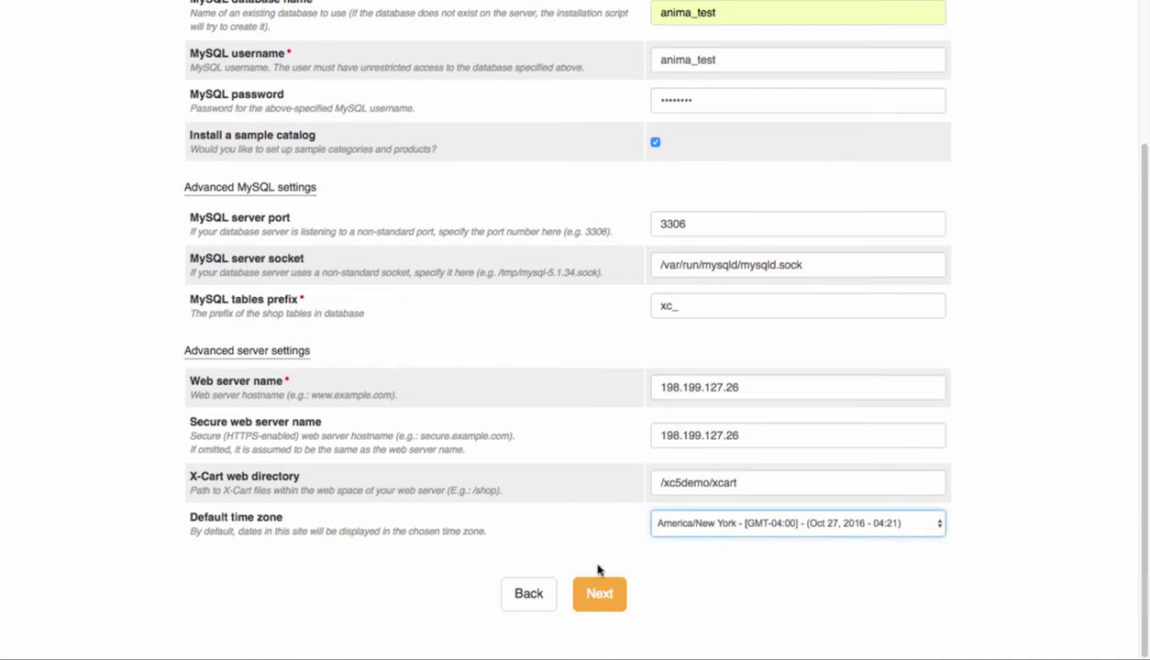
click(596, 596)
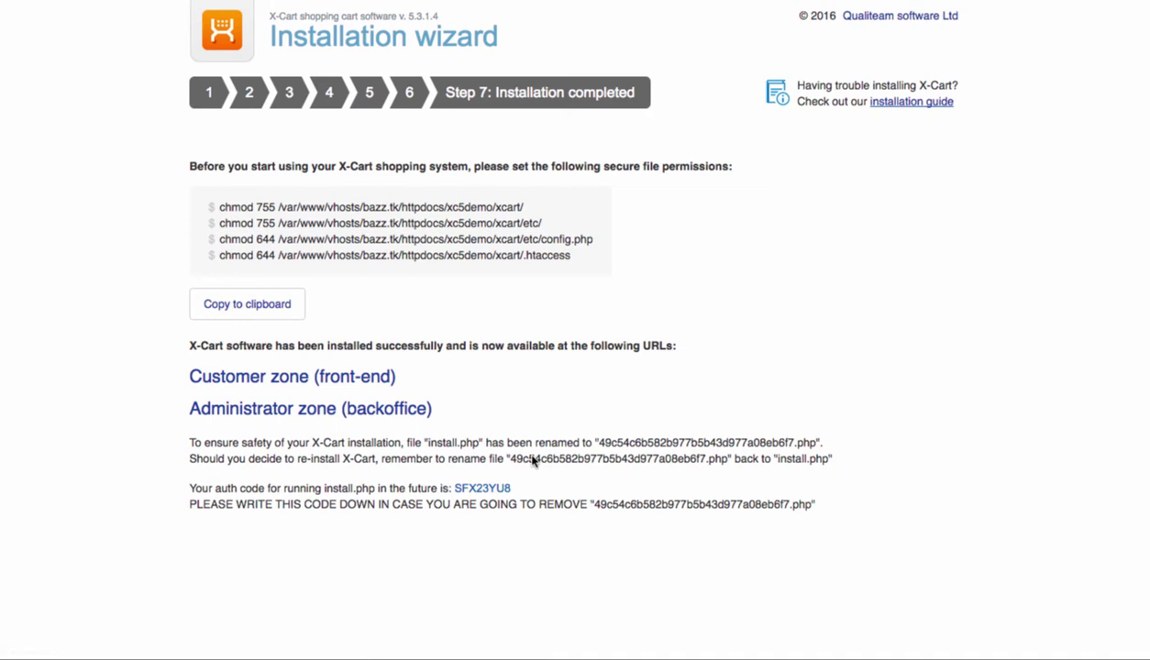
- On the completion page, select the install.php rename note and the install auth code line
drag(406, 443, 816, 438)
click(846, 483)
drag(514, 488, 189, 486)
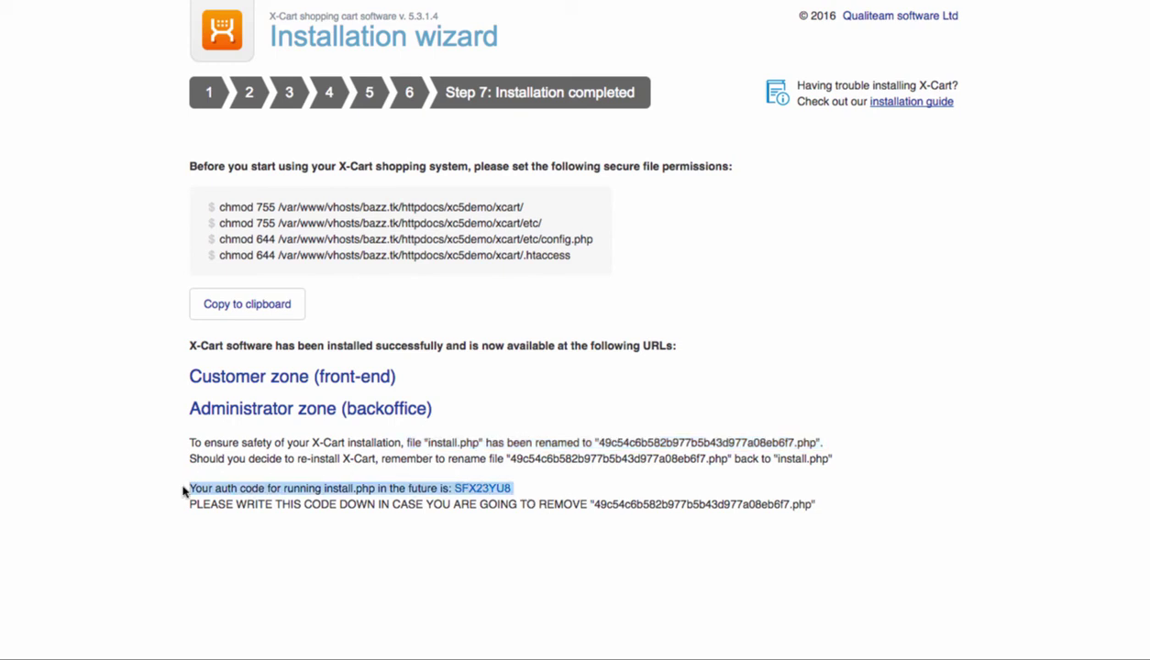
click(178, 491)
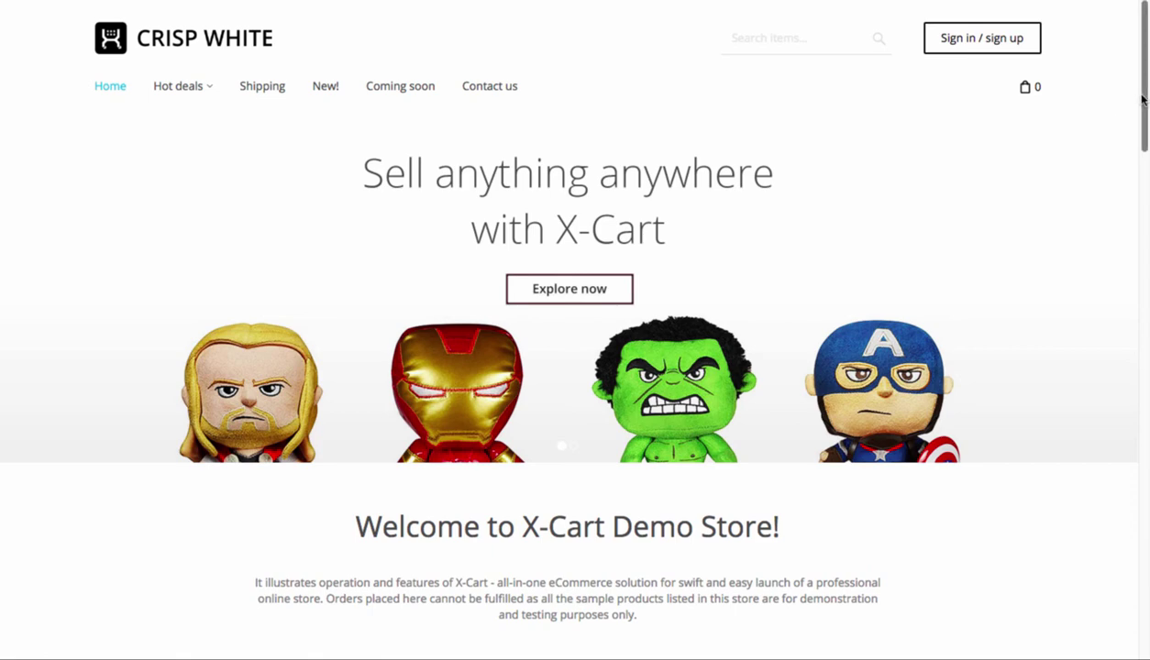
- Scroll the storefront's product grid and quick-view the Blizzard Diablo Goblin Bank product
drag(1143, 99, 1146, 383)
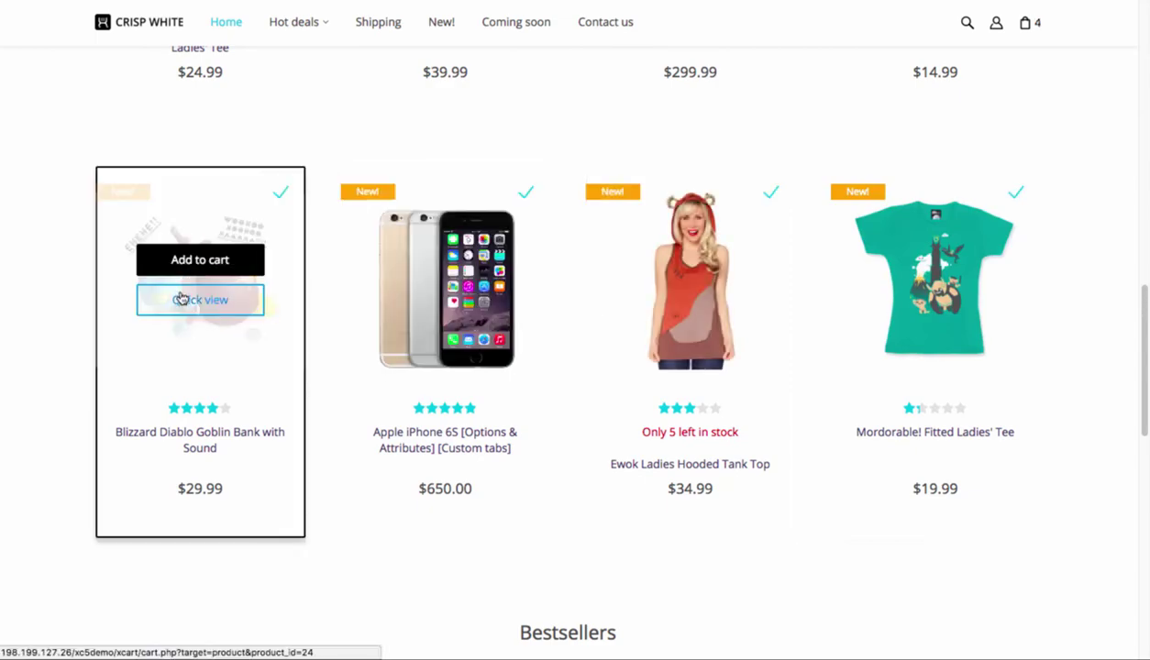
click(181, 299)
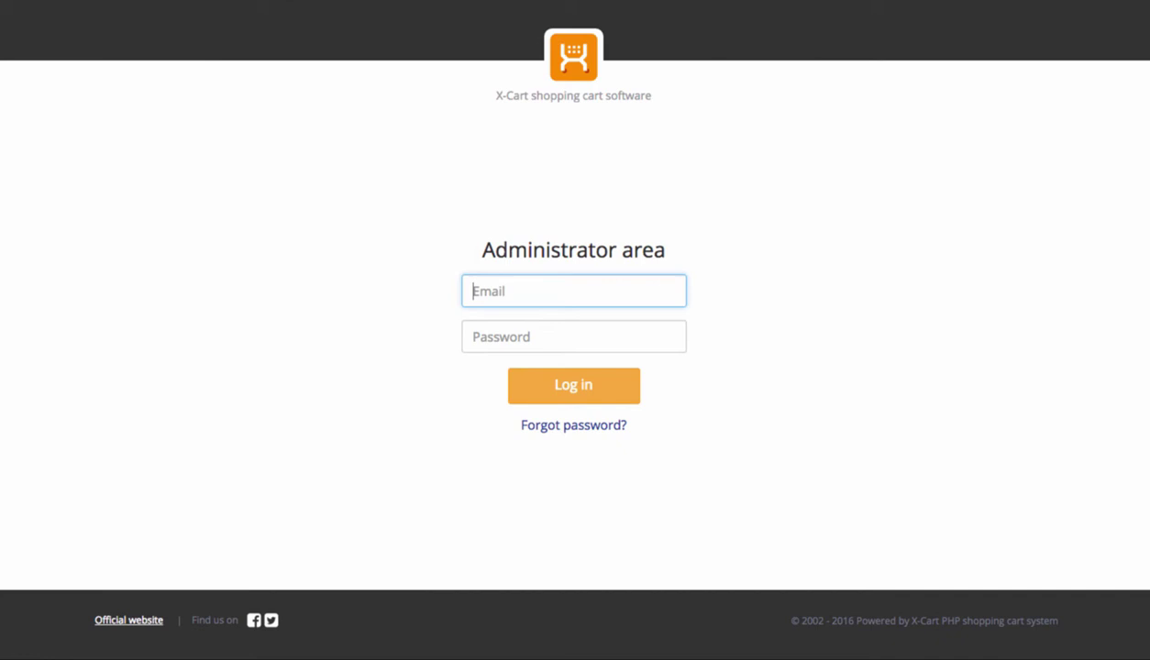
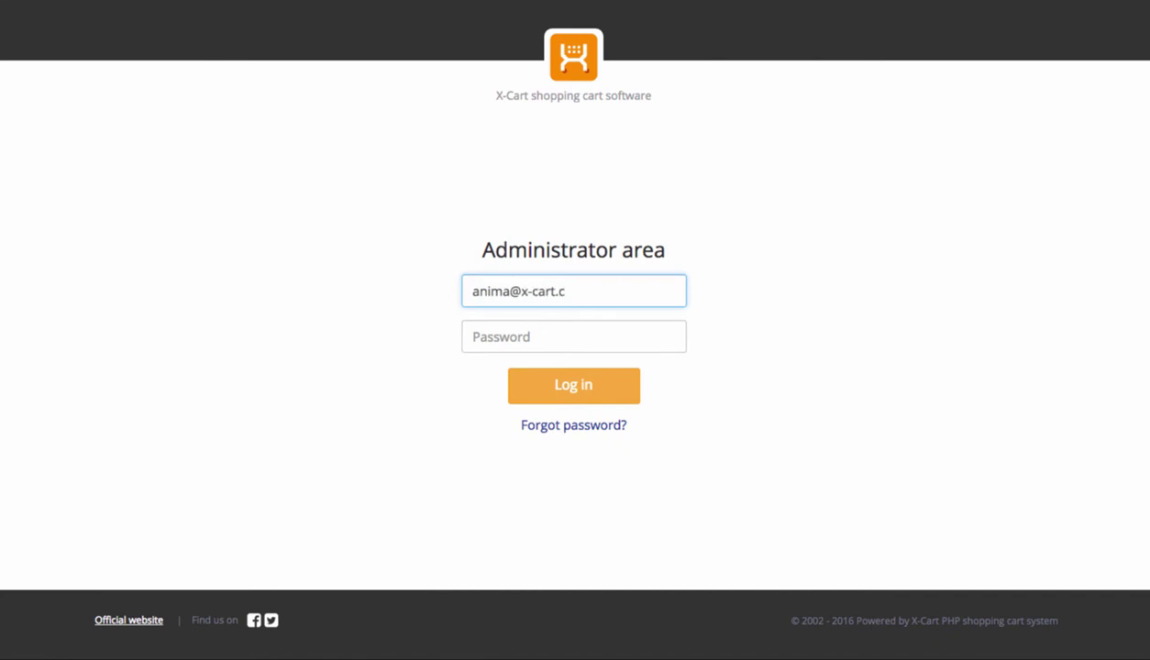
- Log in to the administrator area with the admin e-mail address and password
click(503, 323)
text(••••••••)
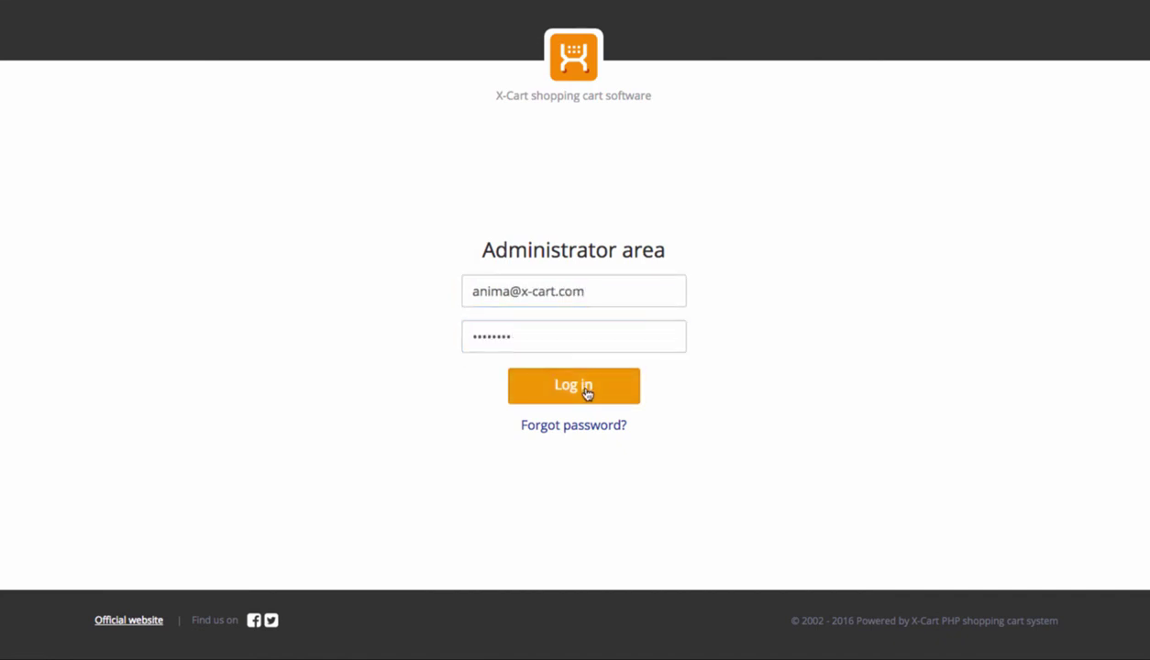
click(588, 392)
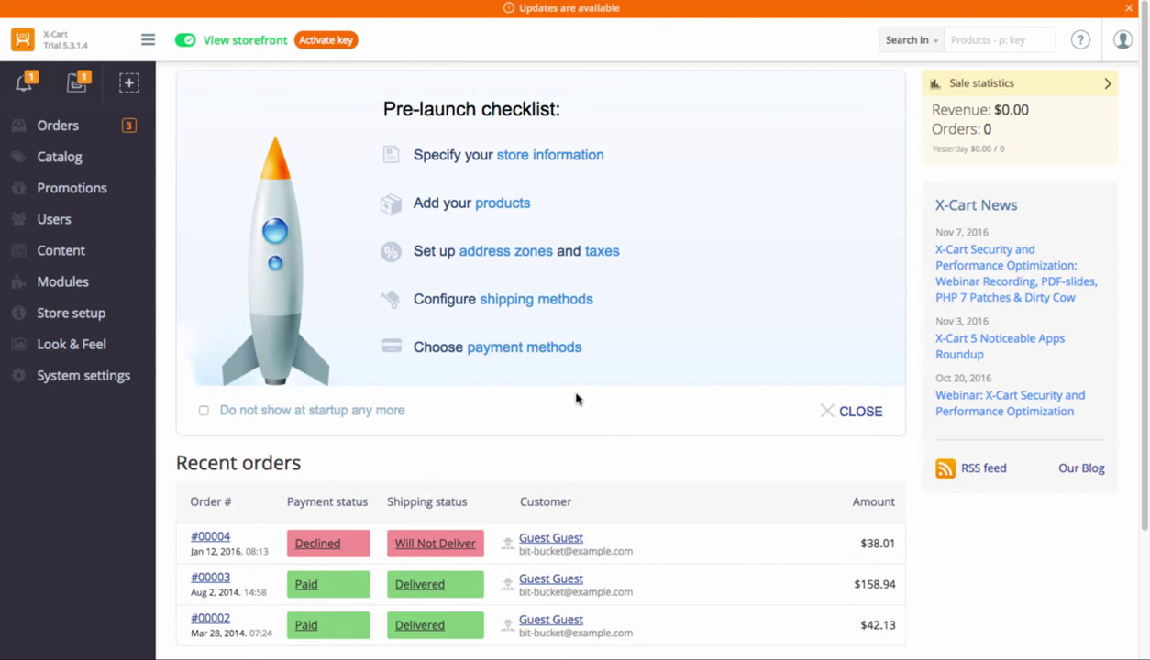